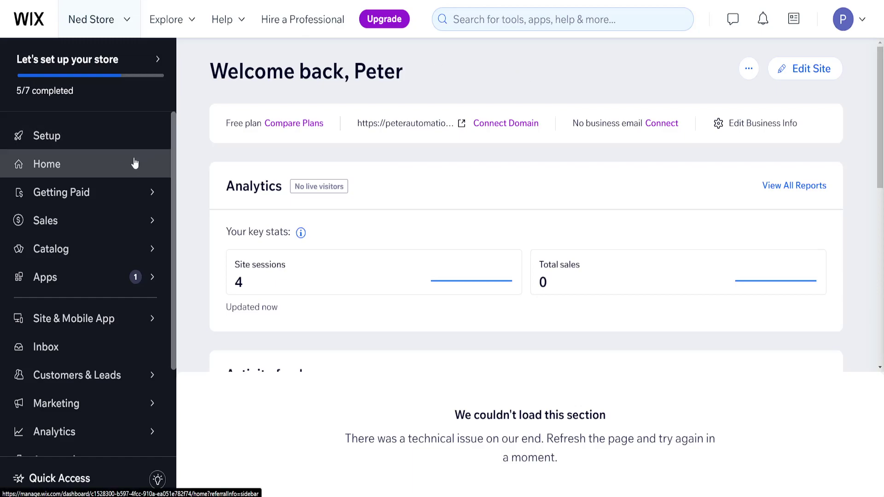
Open the Ned Store site in the Wix Editor from the dashboard.
left_click(801, 78)
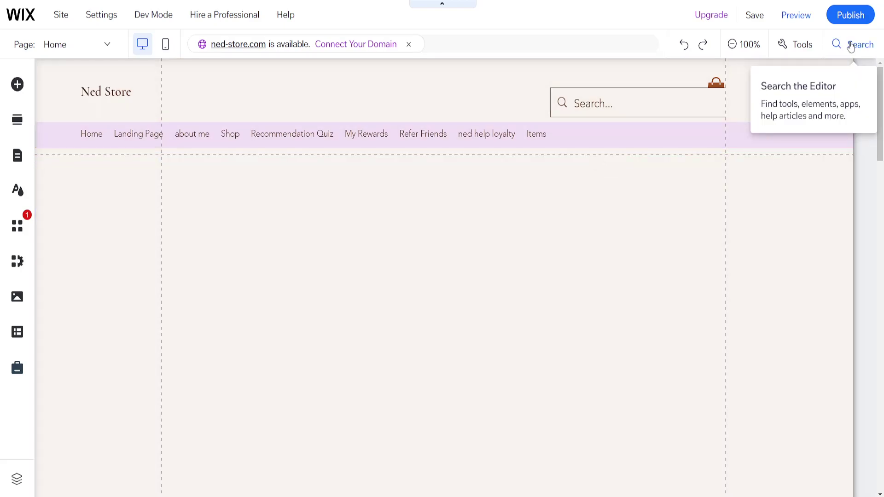
Search the editor for "hamburger menu" and pick the Impressive Site Menu result.
left_click(850, 46)
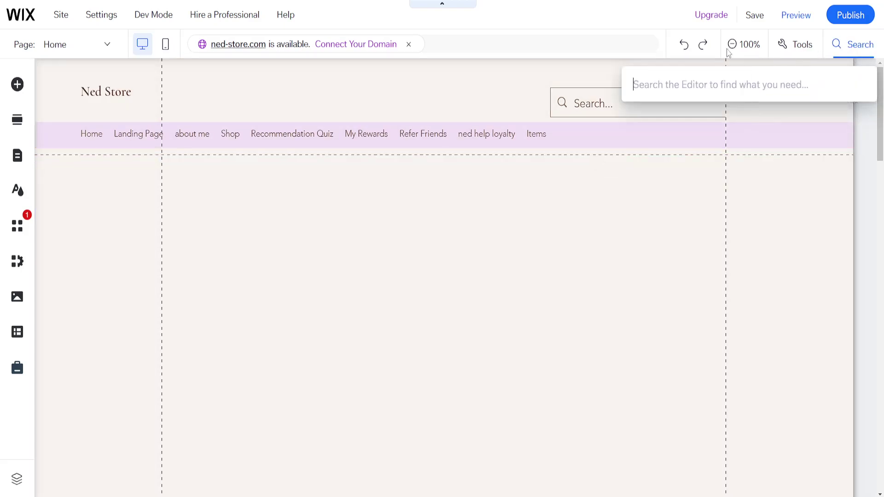
type("hamburger menu")
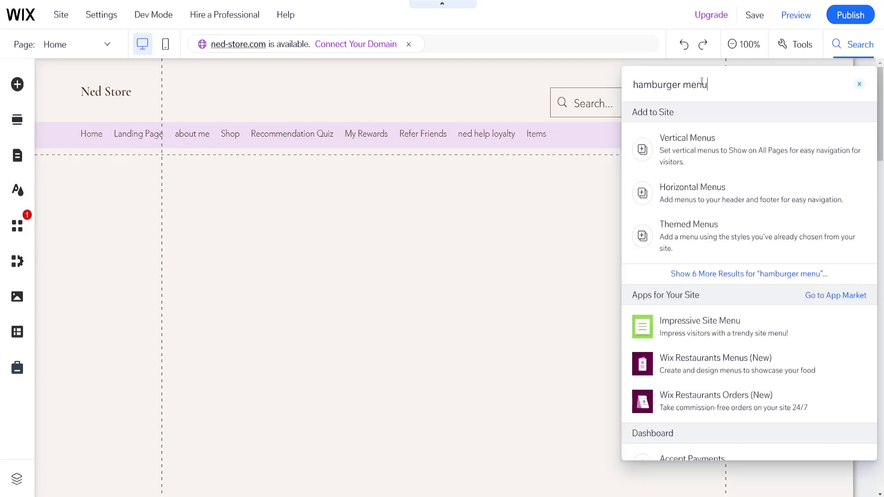
mouse_move(749, 262)
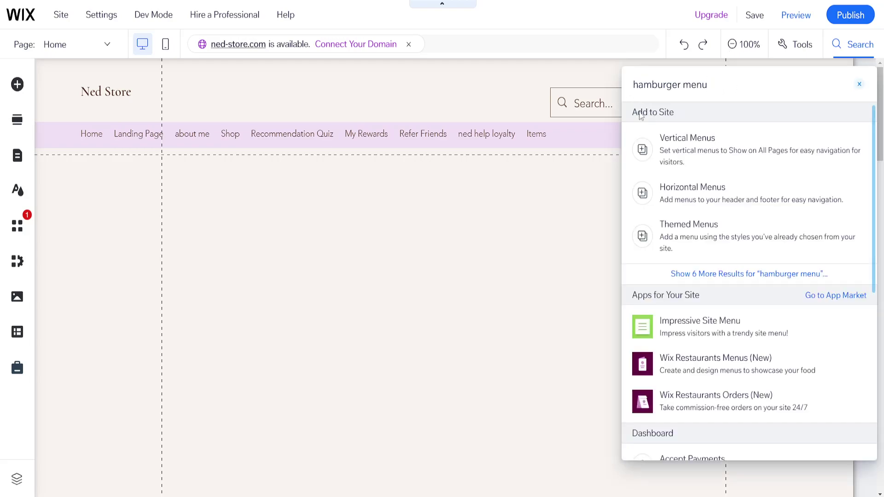
left_click(681, 146)
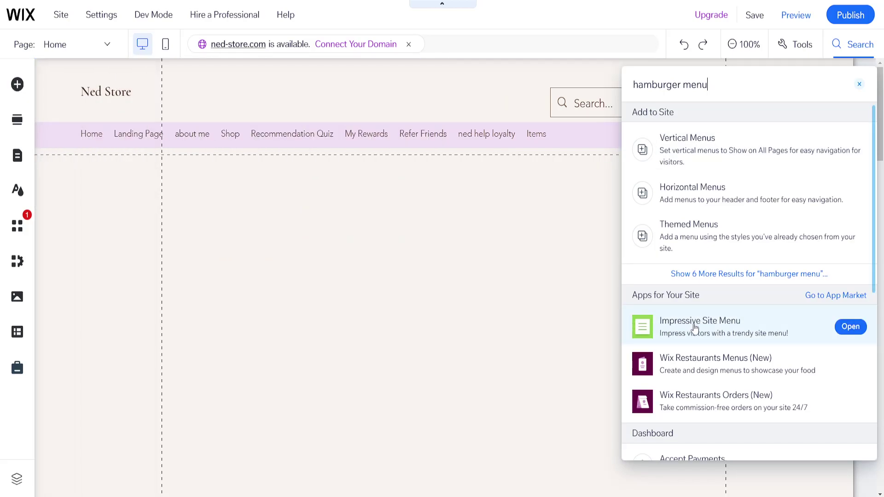
Add Impressive Site Menu to the site from the App Market and agree to its permissions.
left_click(694, 328)
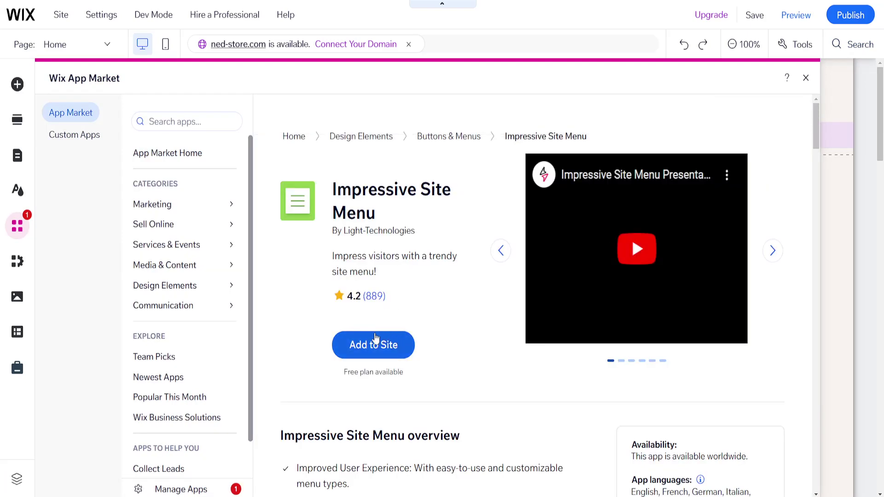
left_click(388, 349)
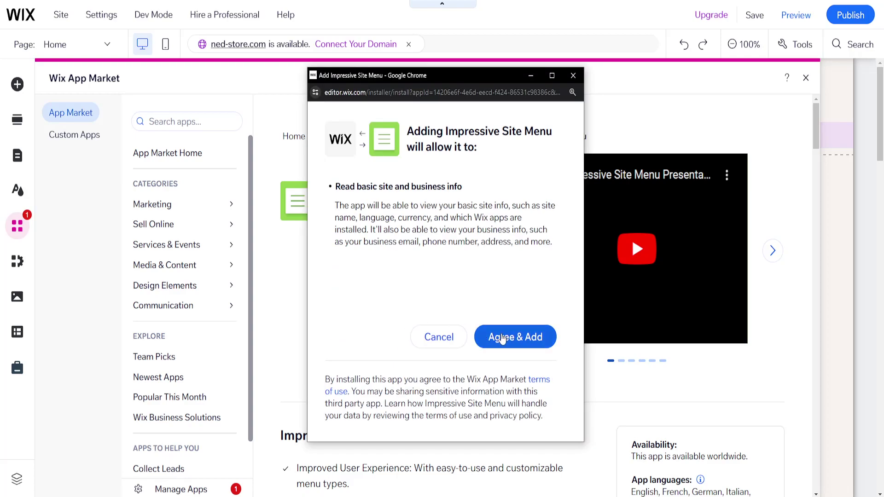
left_click(510, 345)
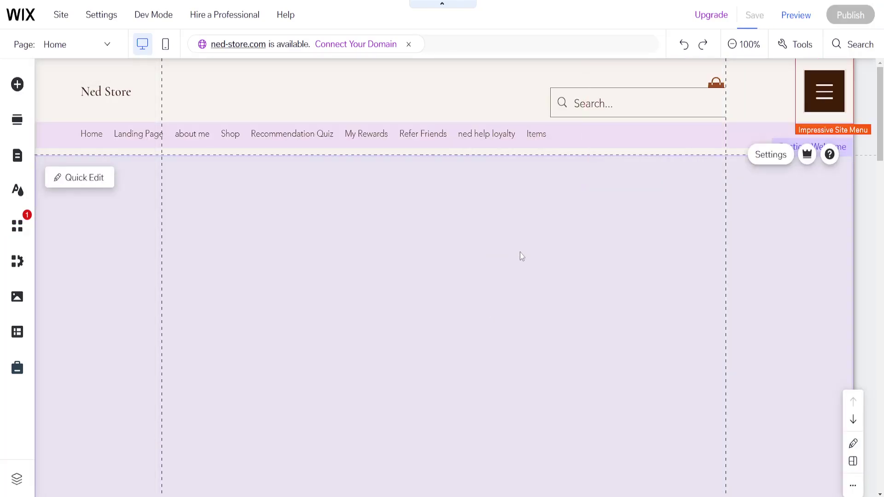
Select the header, check its scroll settings, then select the hamburger icon in its corner.
left_click(823, 97)
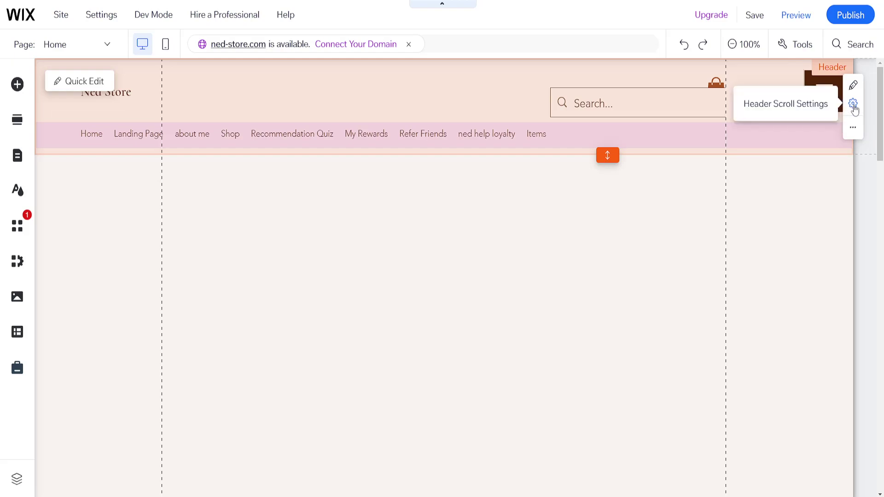
left_click(855, 105)
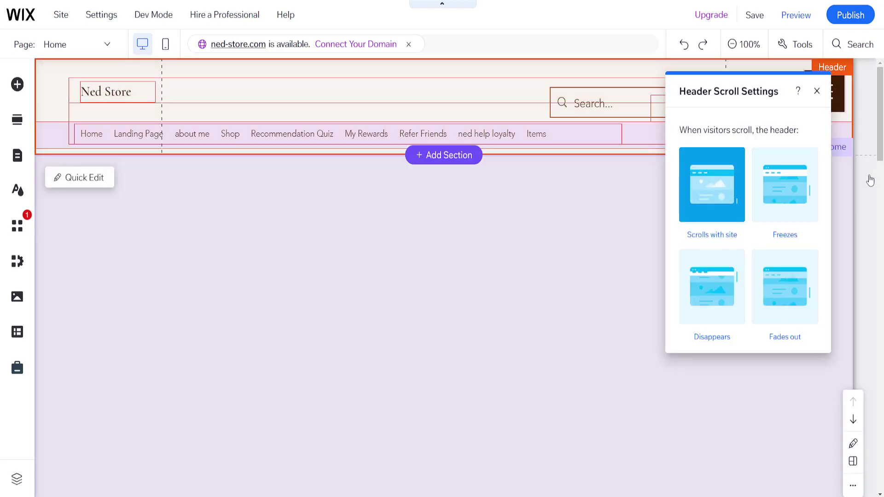
left_click(871, 180)
left_click(832, 103)
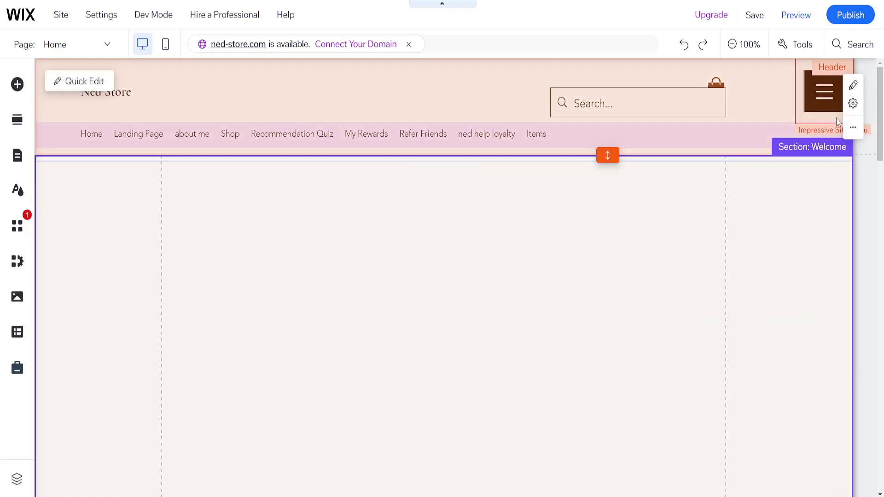
In the app settings' layout choices, switch the nav bar to Corner Slide.
double_click(818, 97)
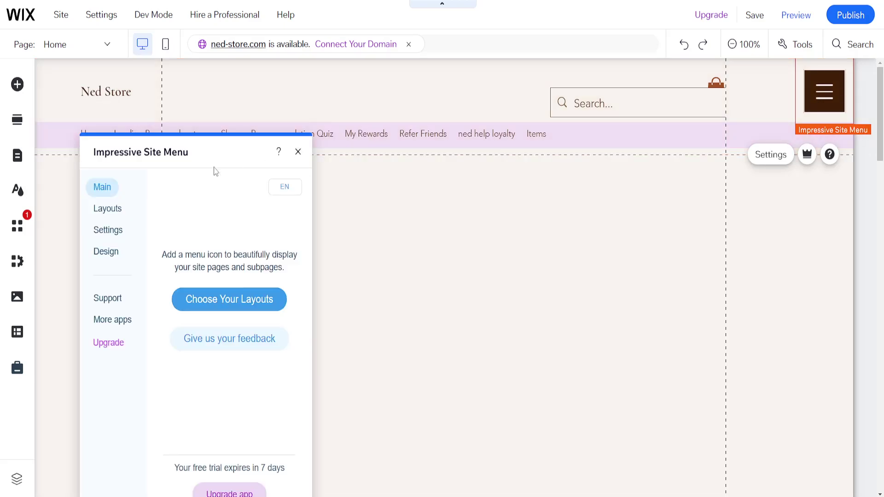
left_click_drag(206, 155, 315, 97)
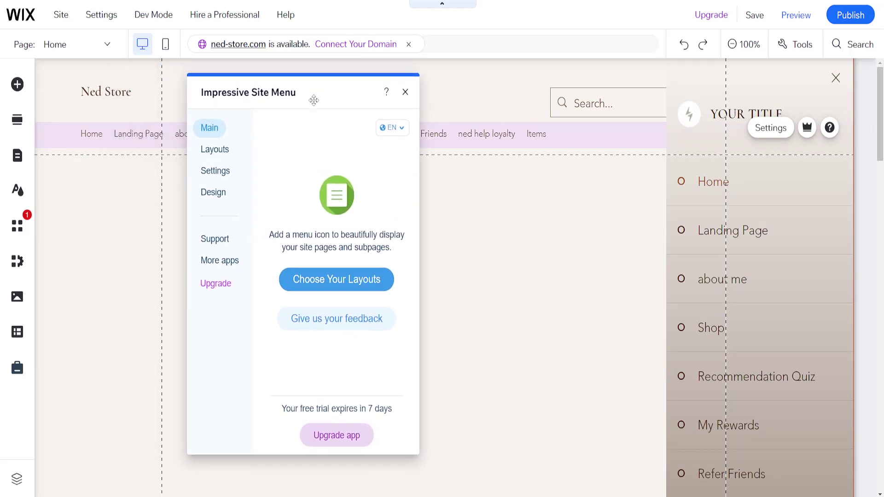
left_click(307, 288)
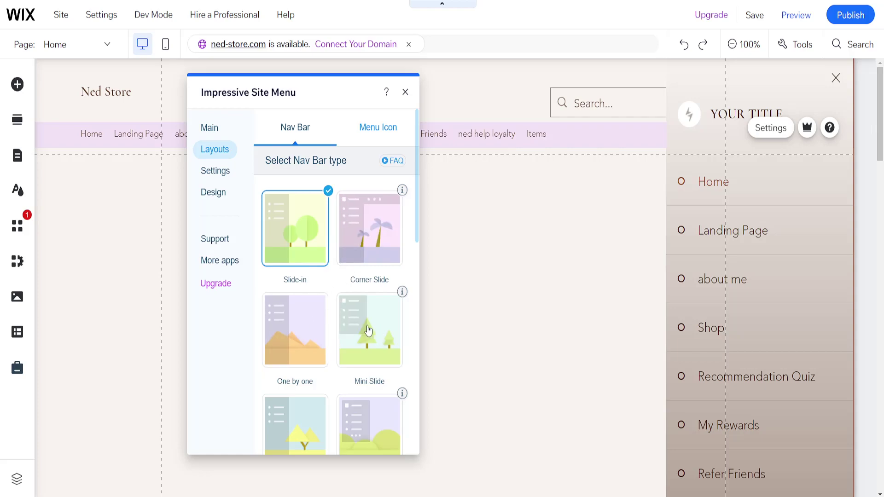
scroll(325, 344, "down", 2)
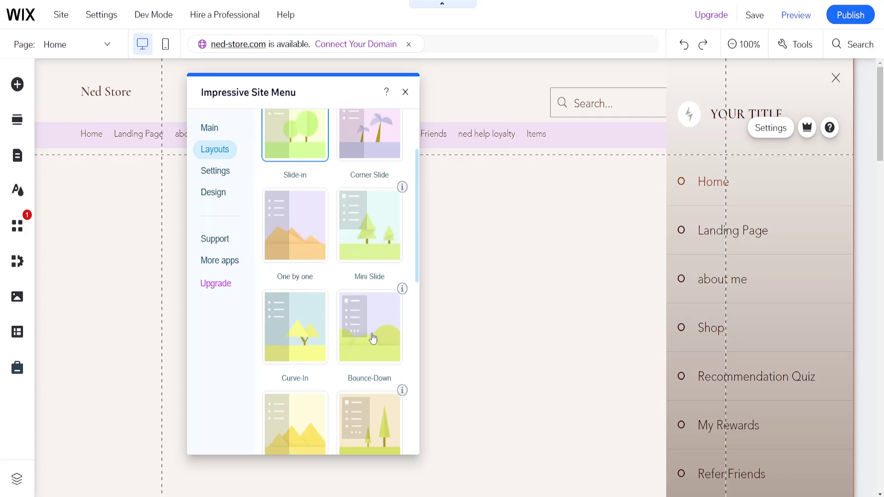
scroll(372, 338, "down", 4)
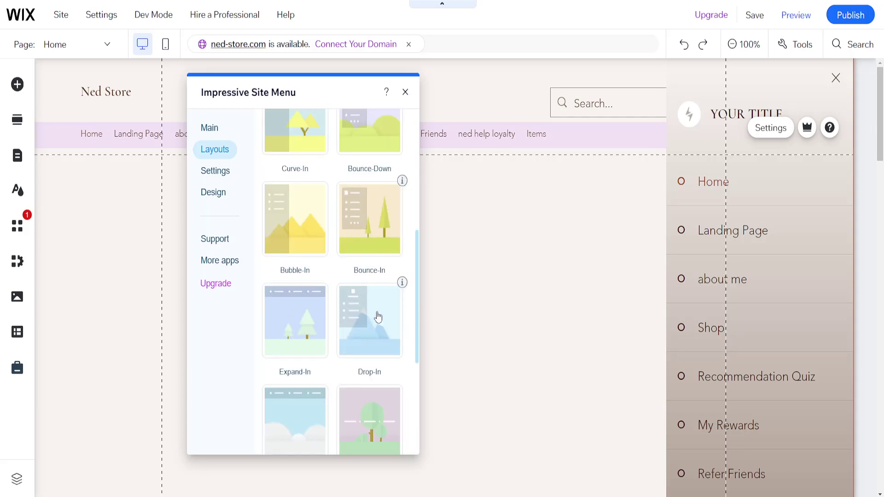
scroll(338, 330, "up", 3)
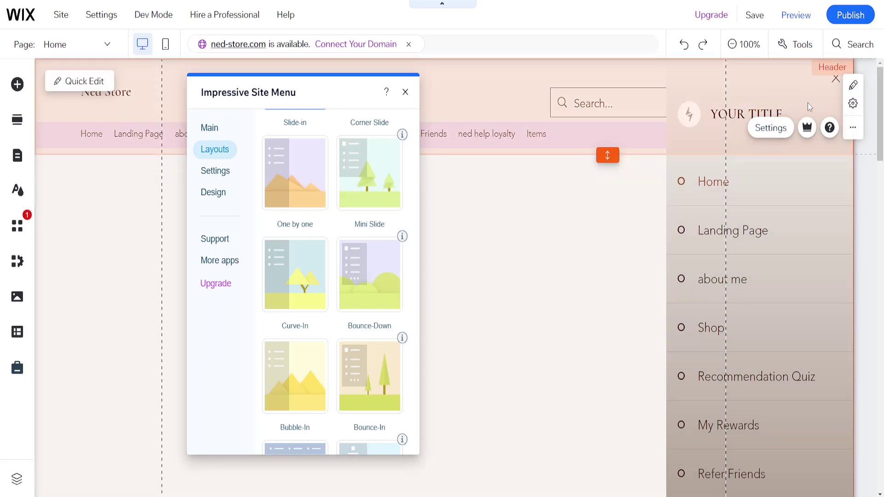
scroll(293, 193, "up", 3)
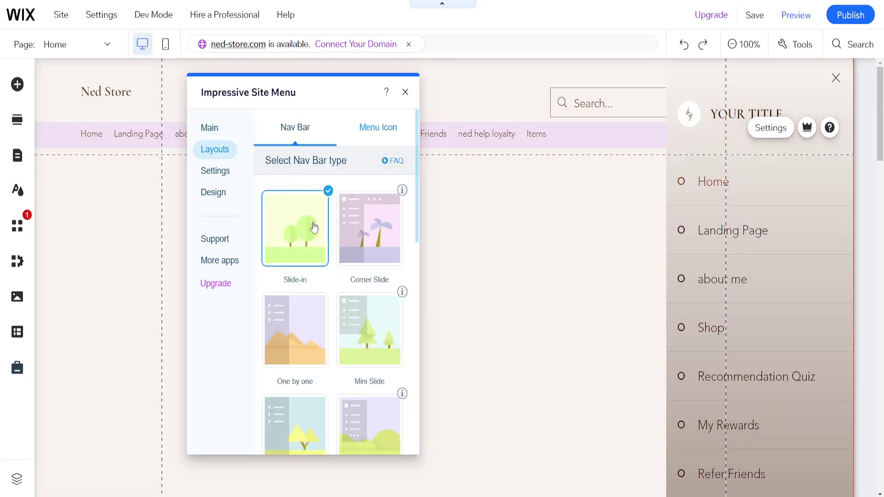
mouse_move(368, 228)
left_click(382, 233)
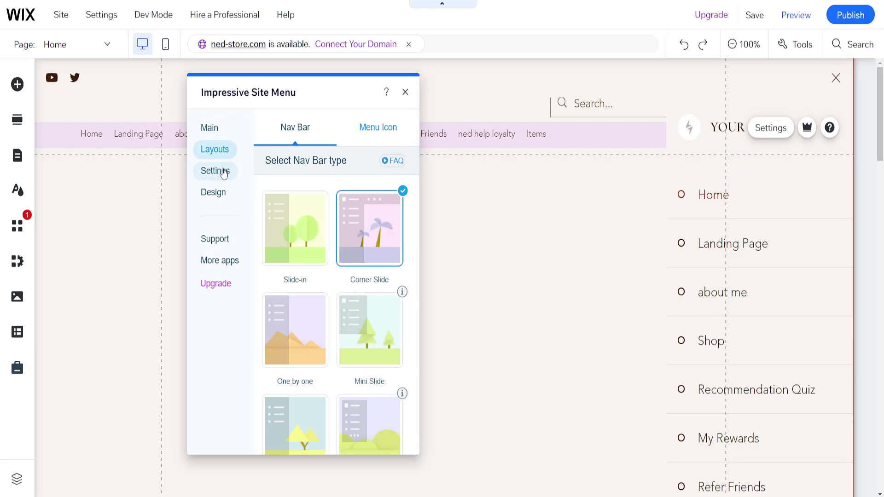
In General settings, toggle Hide the menu on publish on and back off.
left_click(223, 173)
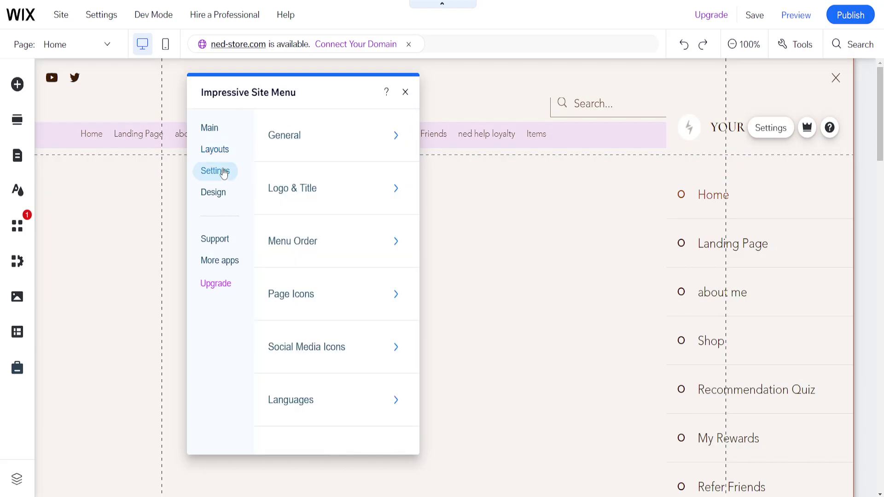
left_click(344, 148)
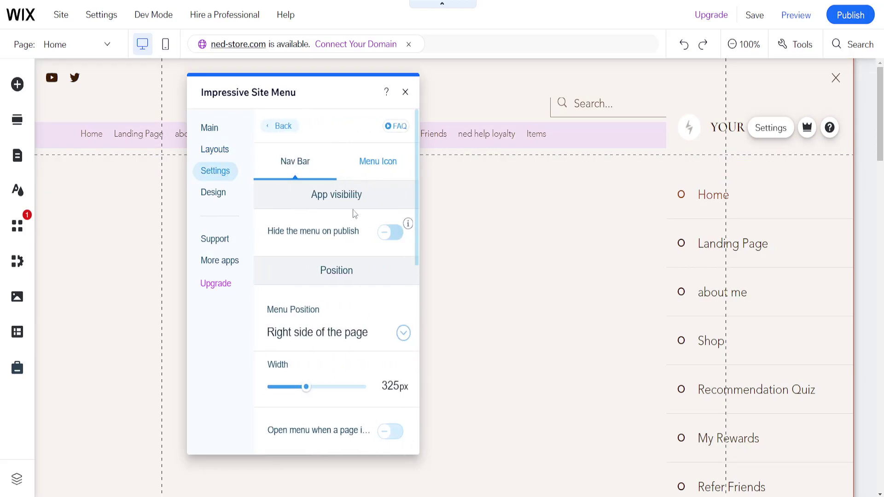
mouse_move(332, 231)
left_click(391, 233)
left_click(392, 234)
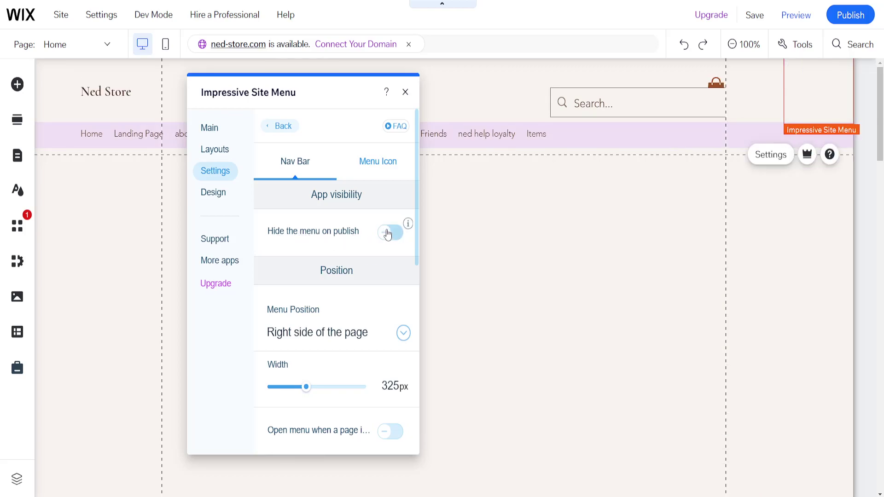
In Menu Icon settings, nudge the Width slider and return it to 100px.
left_click(377, 167)
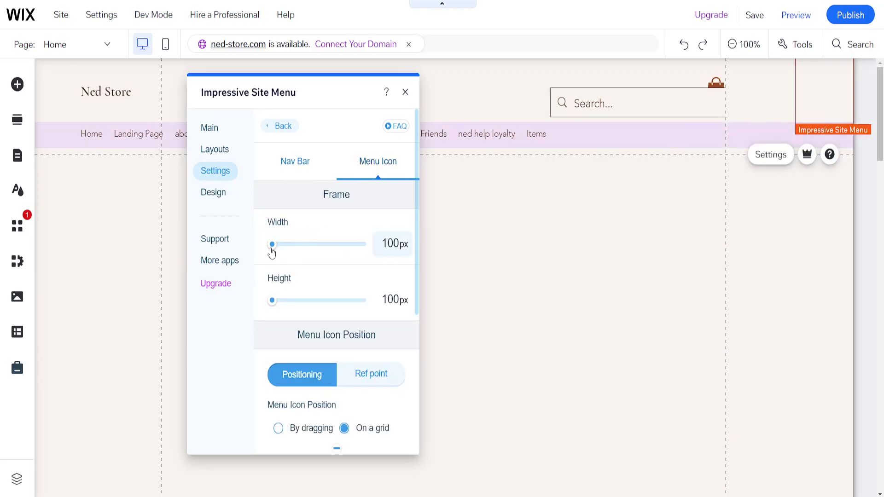
mouse_move(274, 249)
left_mouse_down()
mouse_move(330, 249)
mouse_move(269, 250)
left_mouse_up()
left_click_drag(274, 246, 269, 247)
Browse the Design section's Text, Page Icons and Social Media Icons options, then return to Main.
left_click(212, 192)
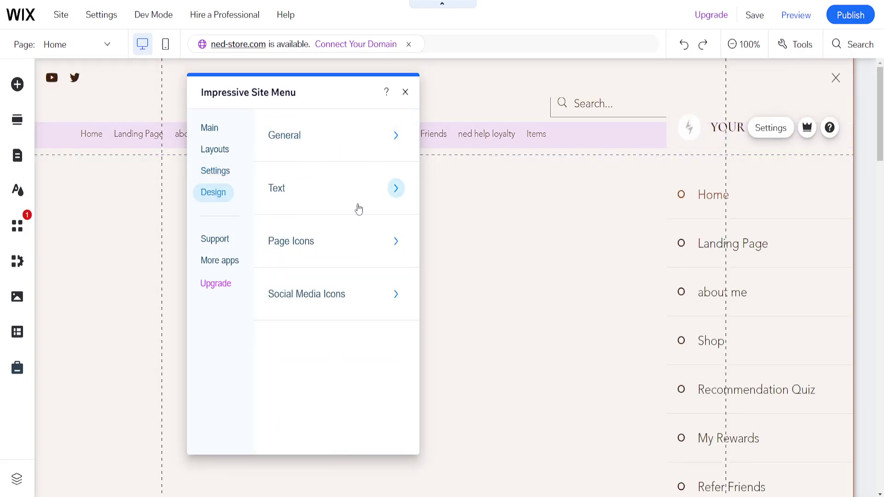
left_click(371, 200)
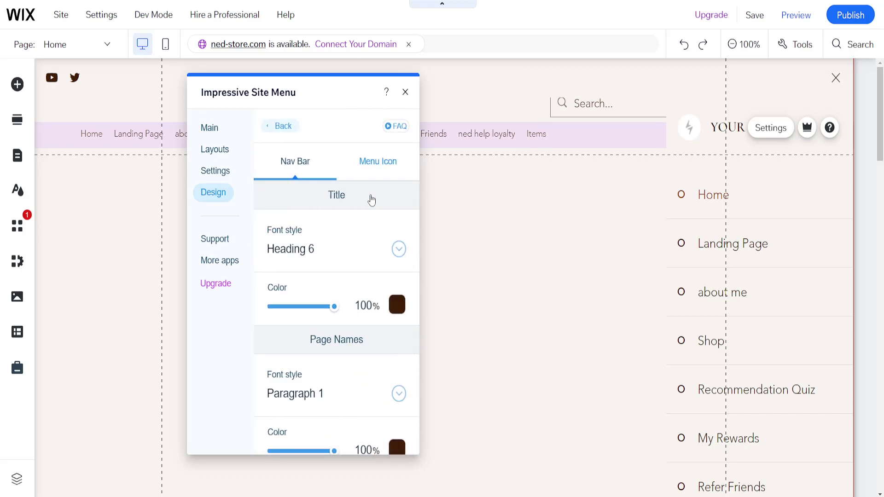
left_click(211, 195)
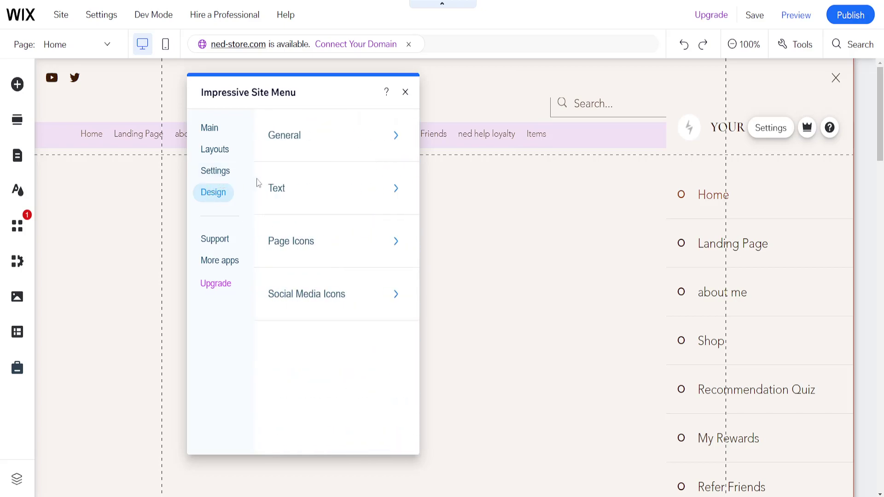
left_click(331, 247)
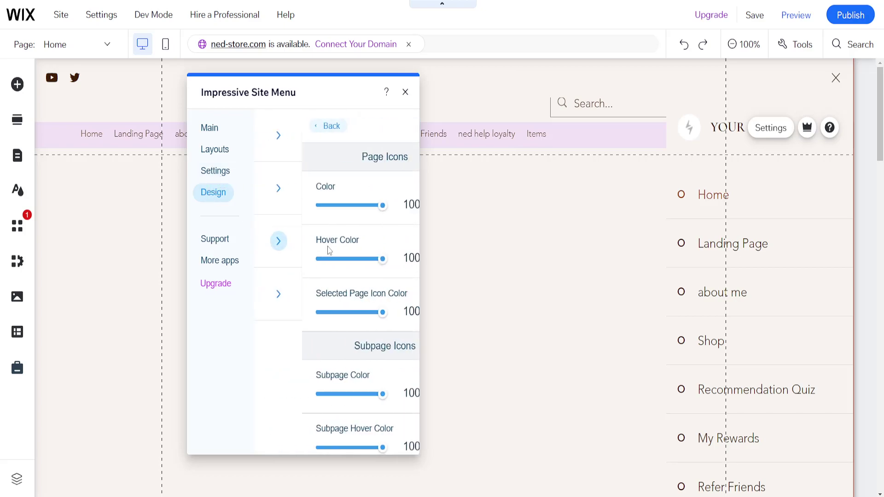
left_click(215, 199)
left_click(329, 297)
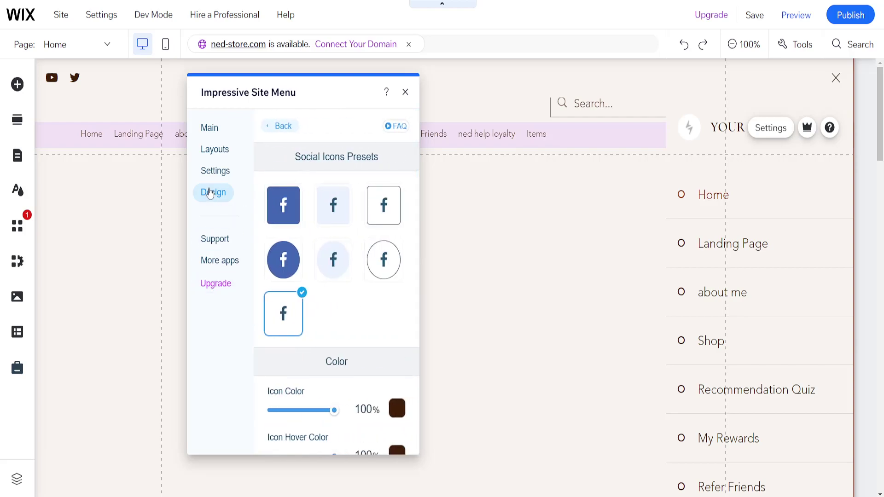
left_click(210, 130)
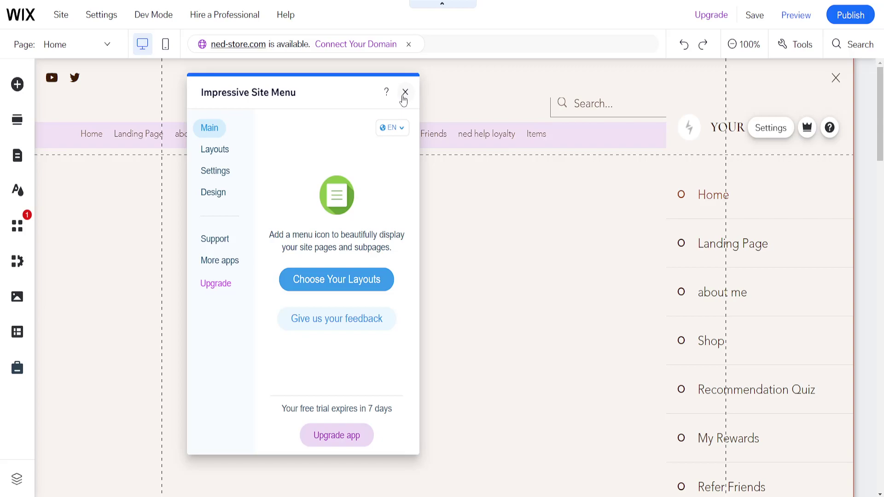
Close the Impressive Site Menu settings panel.
left_click(405, 95)
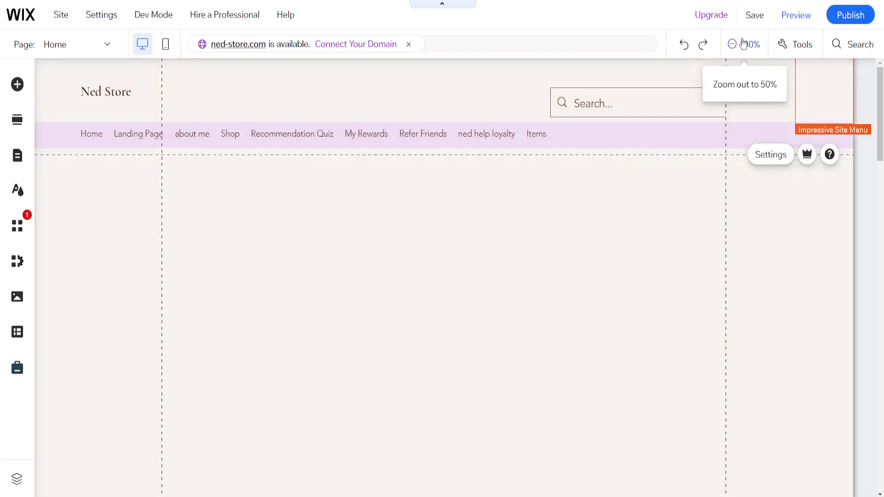